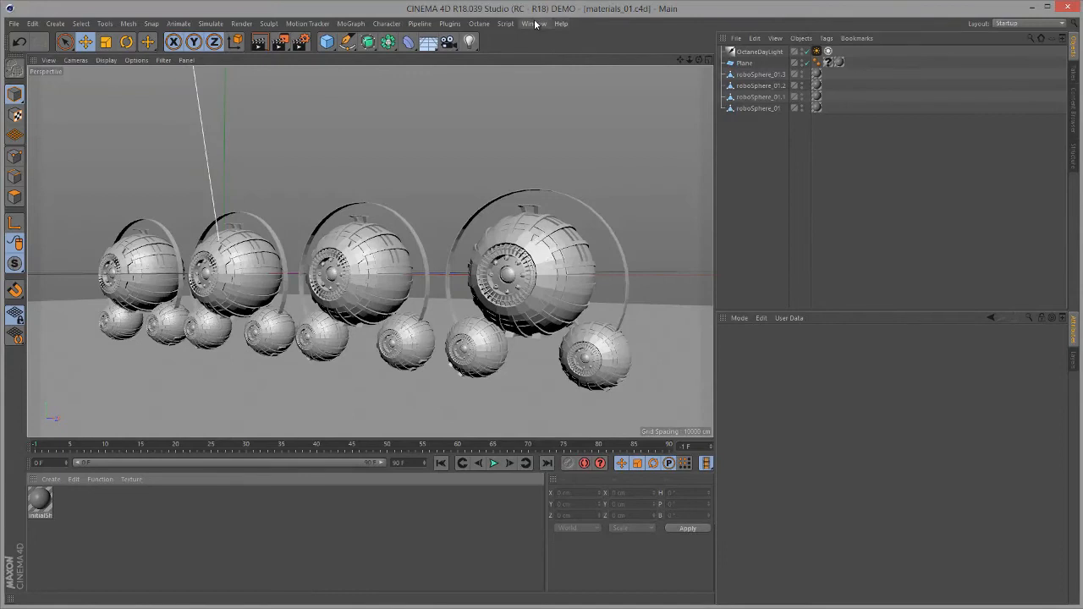
Step: Bring up the Material Manager and create a new Octane Material
click(534, 23)
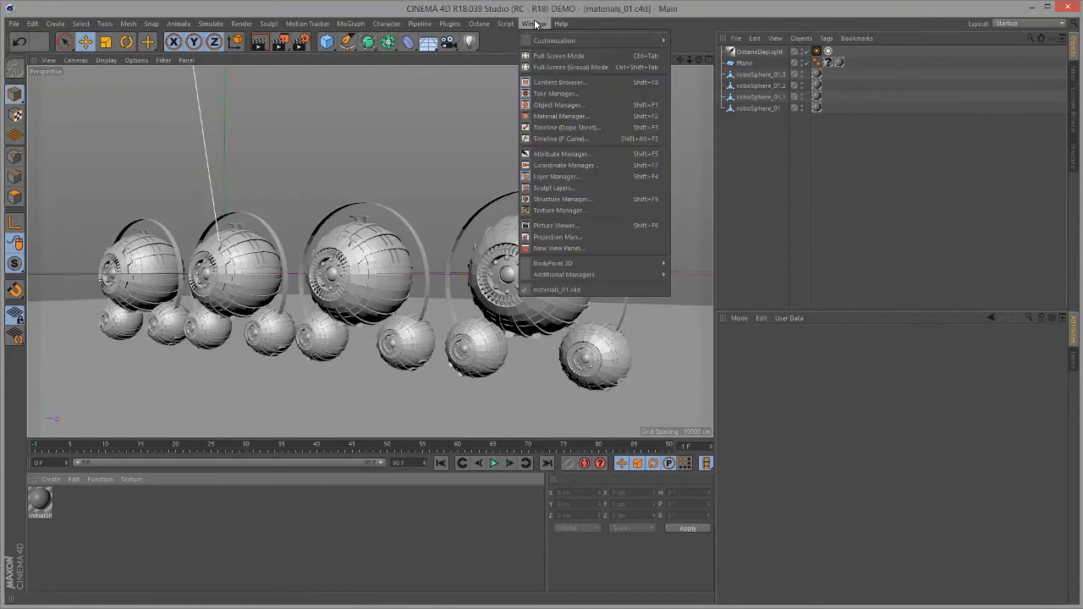
click(559, 116)
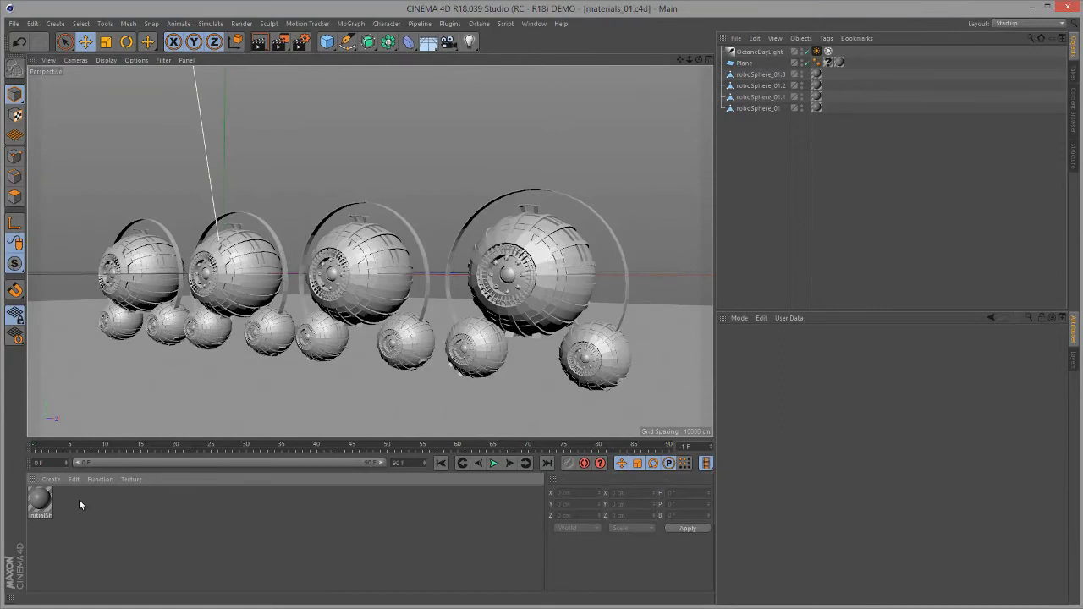
click(53, 479)
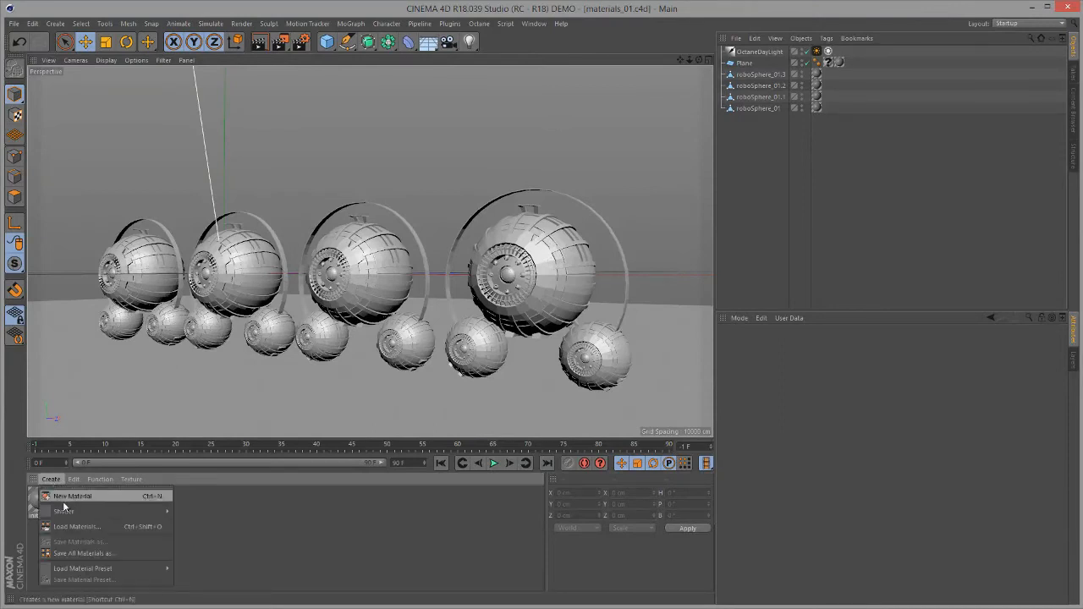
mouse_move(76, 513)
mouse_move(205, 485)
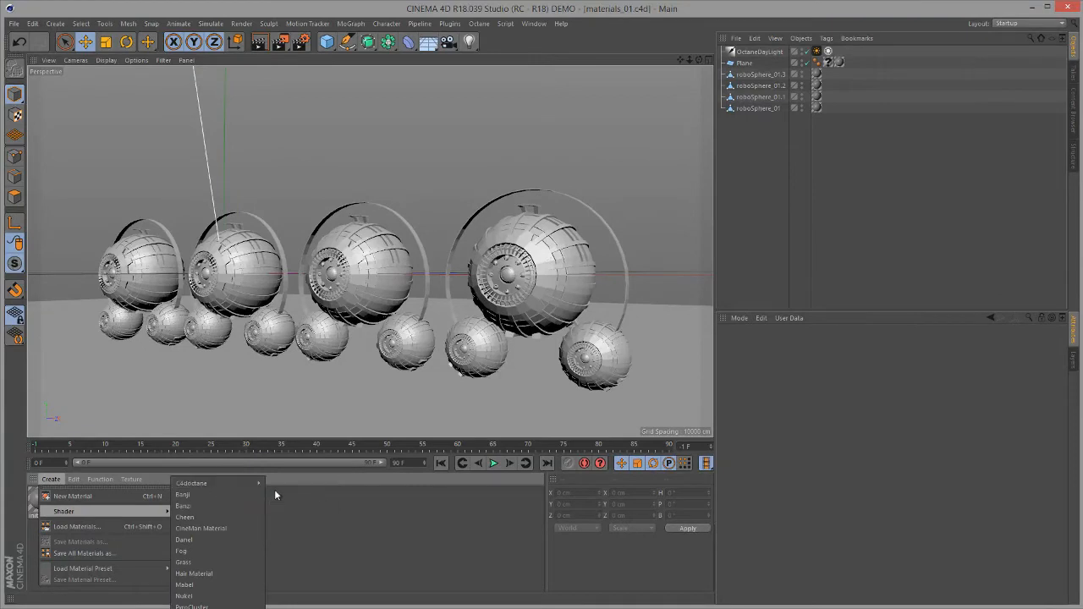
click(284, 483)
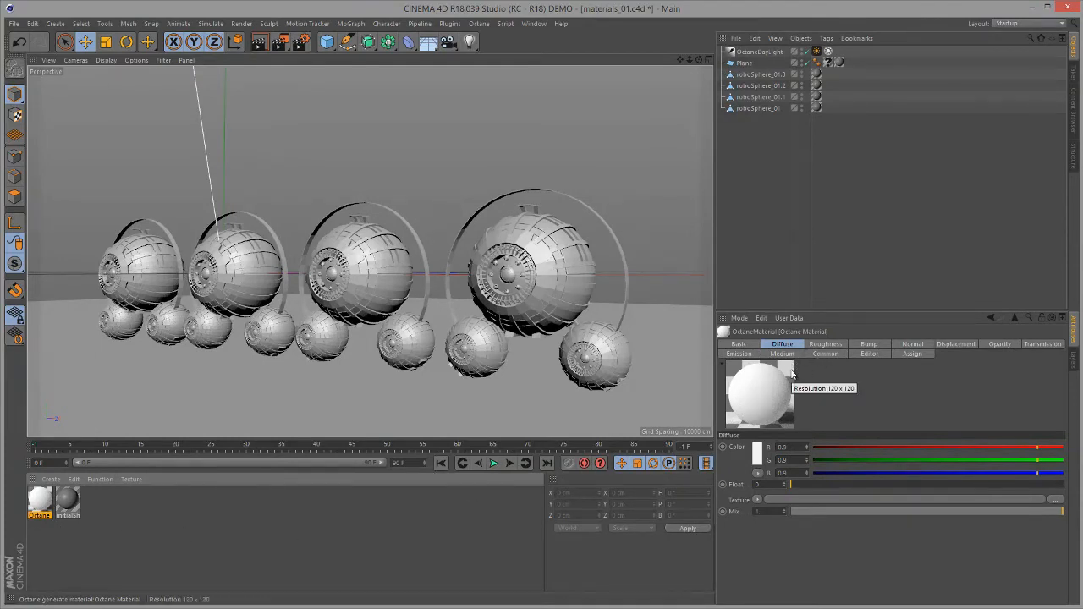
Step: Rename the new Diffuse-type material OctaneDiffuse and apply it to roboSphere_01.3, the largest robot in view
click(748, 344)
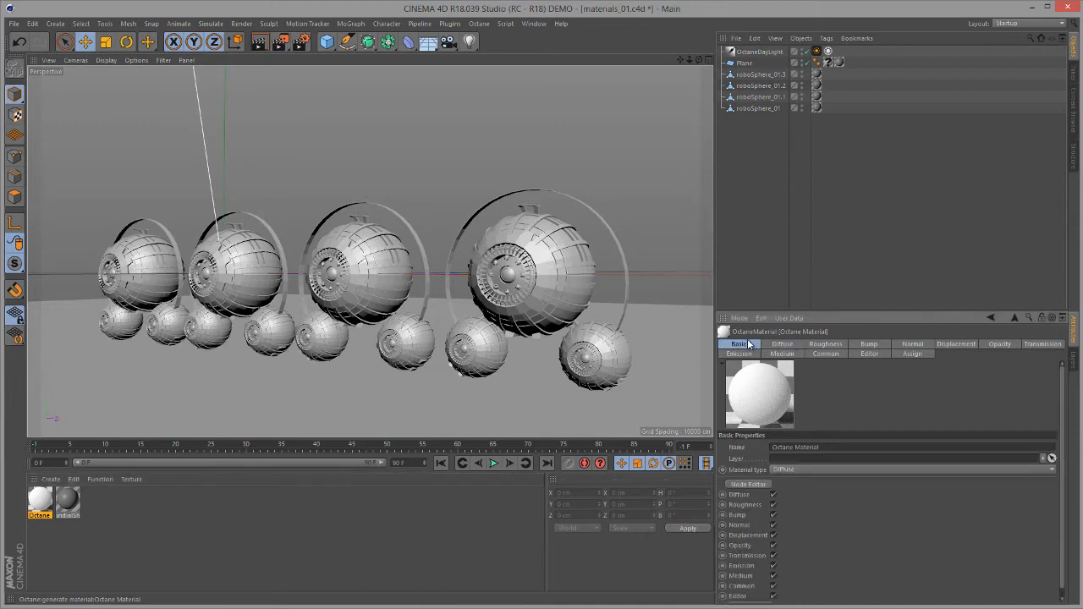
click(798, 469)
click(797, 469)
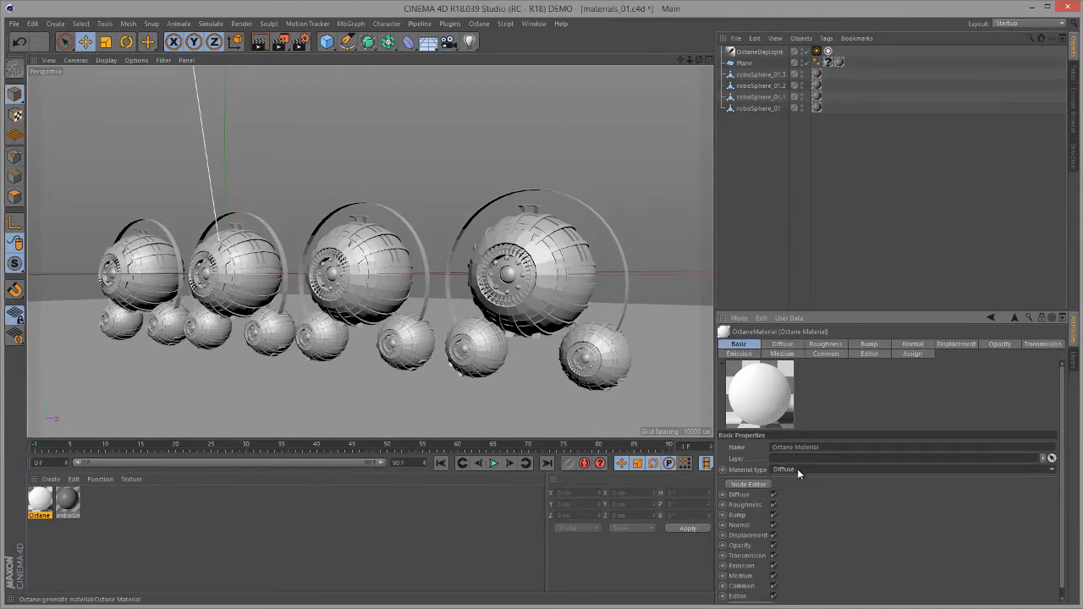
double_click(819, 446)
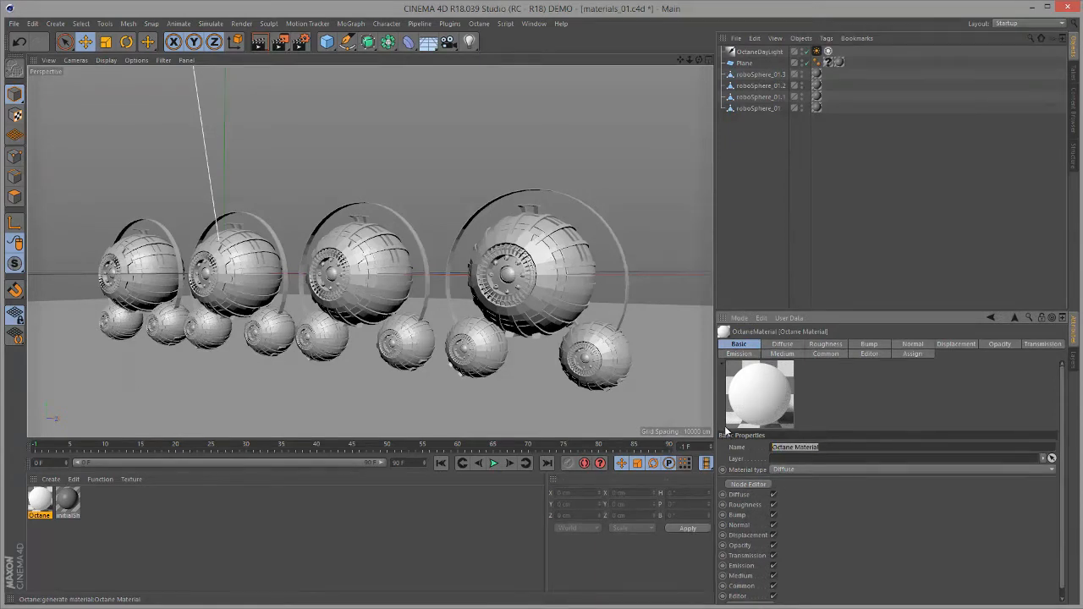
text(OctaneDiffuse)
key(Return)
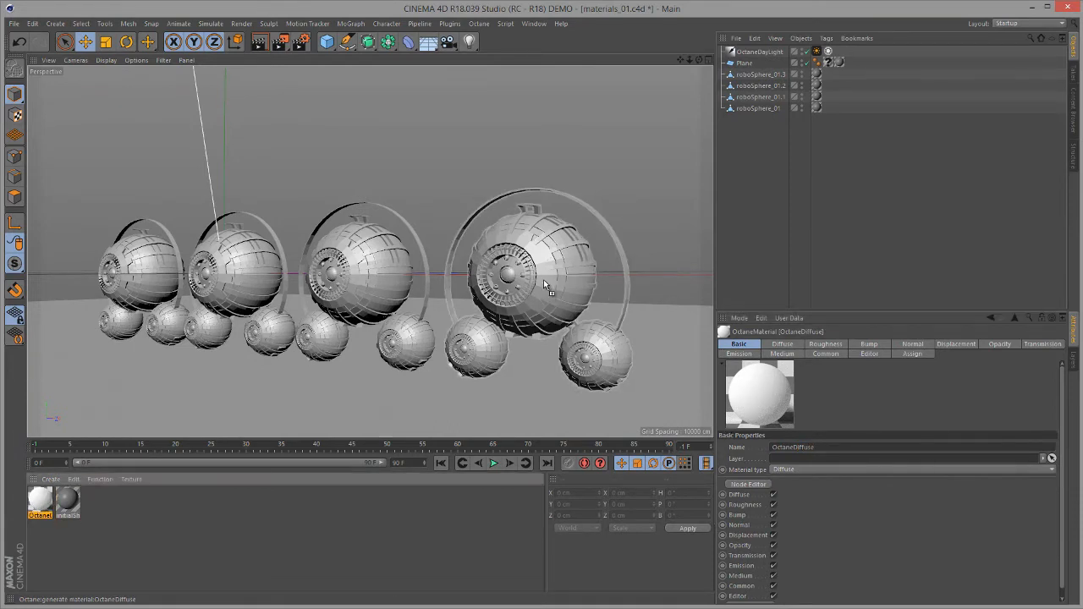
drag(548, 286, 547, 283)
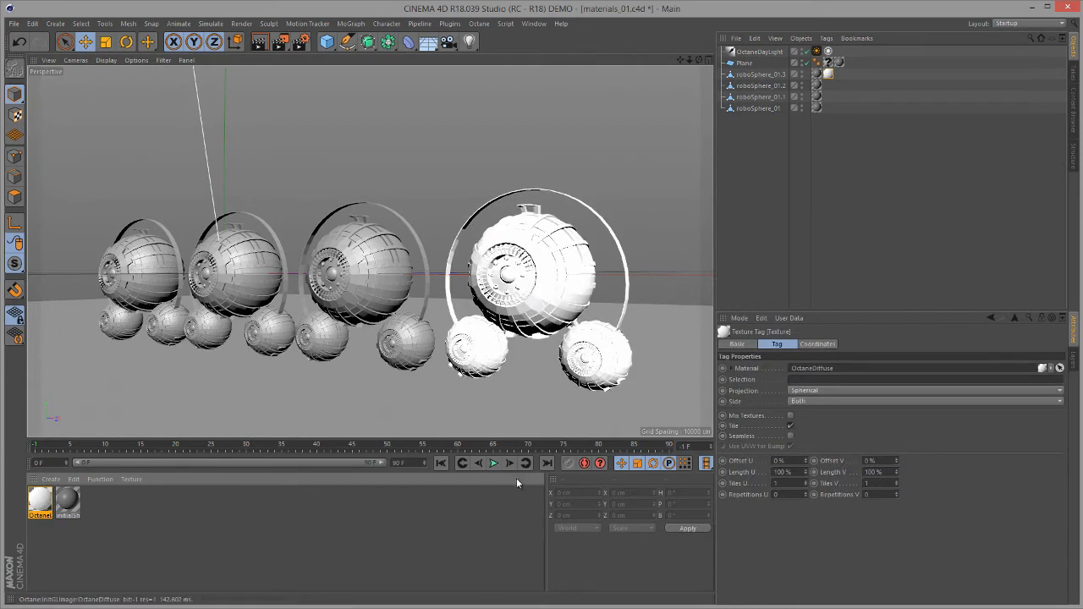
Step: Create a second Octane Material and set its material type to Glossy
click(52, 479)
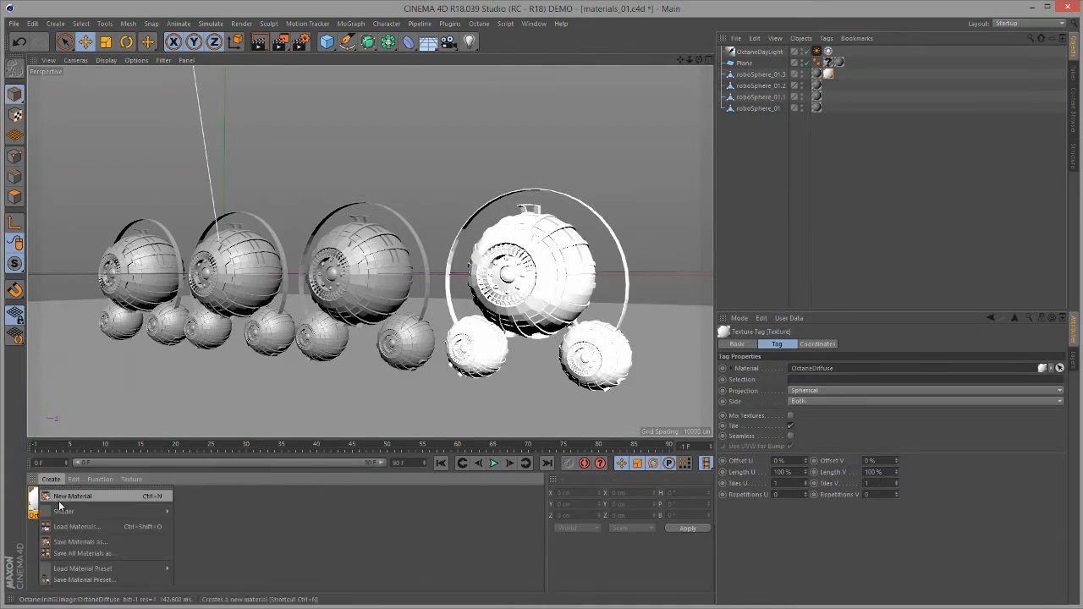
mouse_move(62, 512)
mouse_move(217, 484)
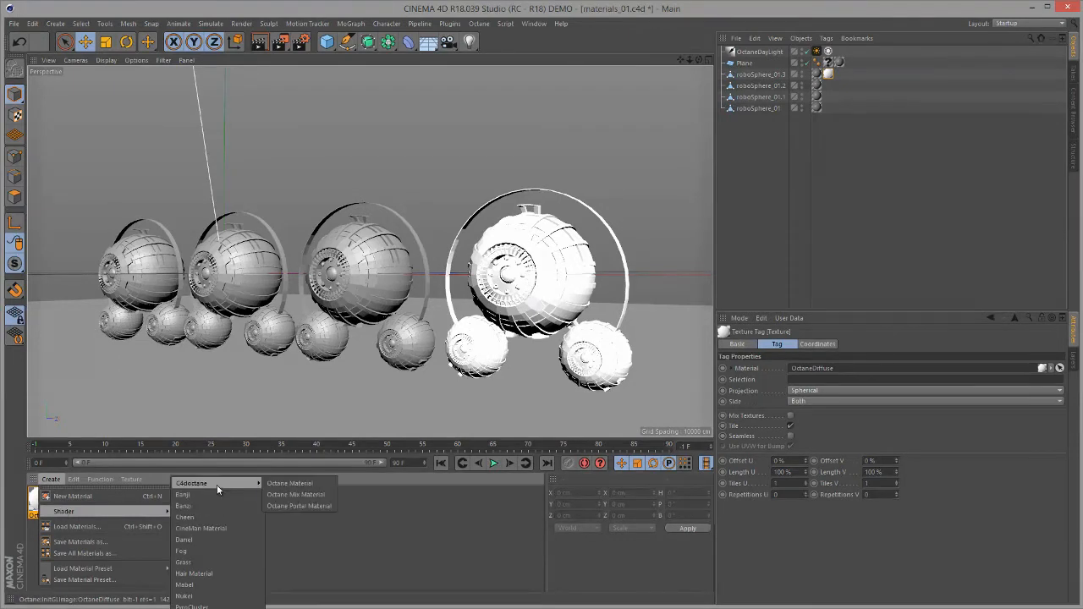
click(288, 487)
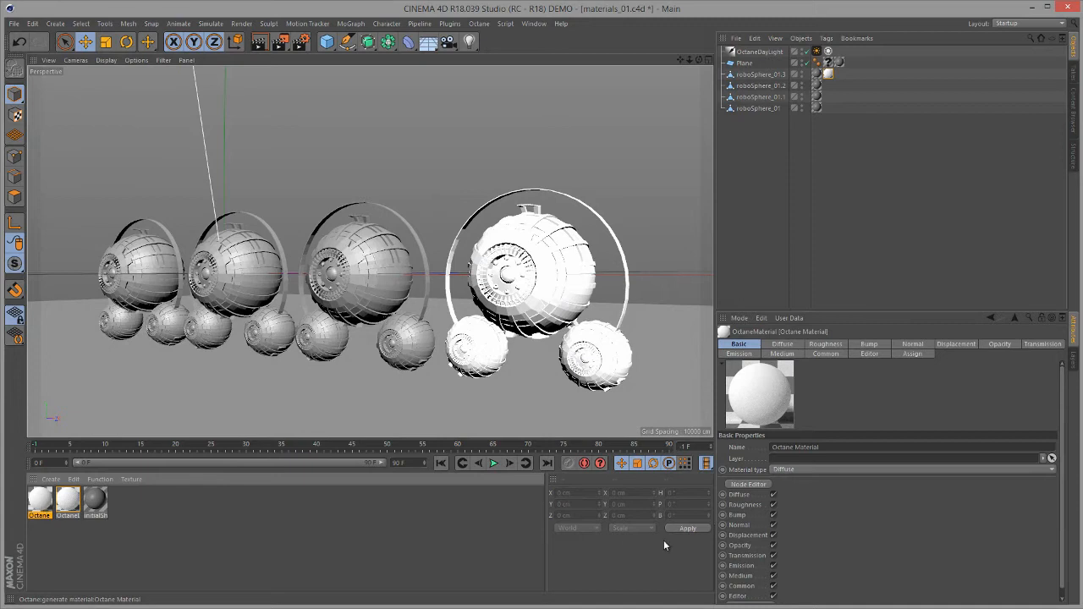
click(780, 471)
click(783, 493)
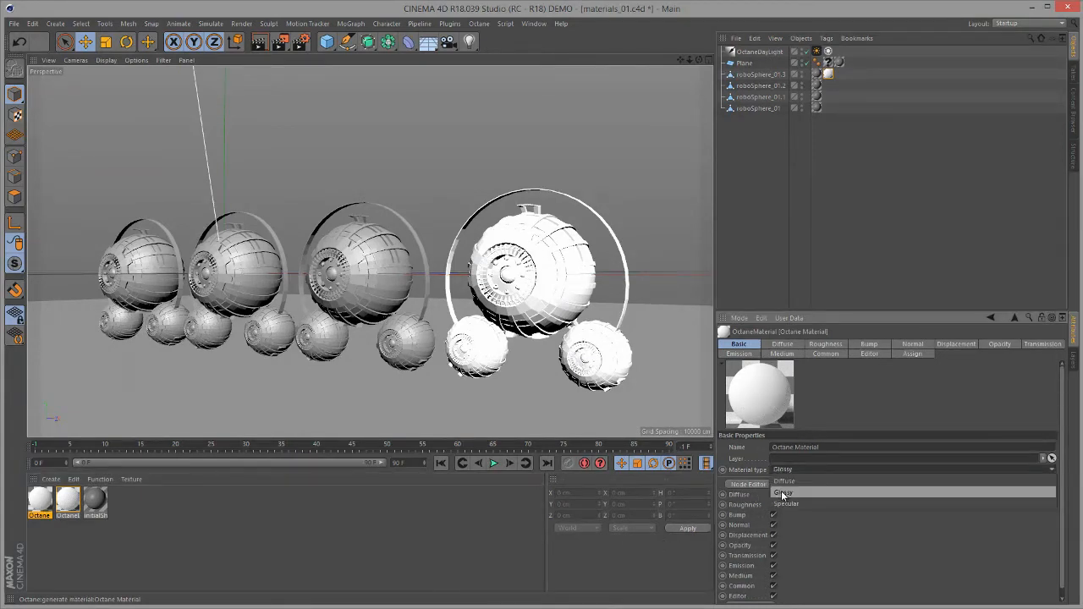
Step: Rename the glossy material OctaneGlossy and apply it to the roboSphere_01.2 robot
double_click(825, 447)
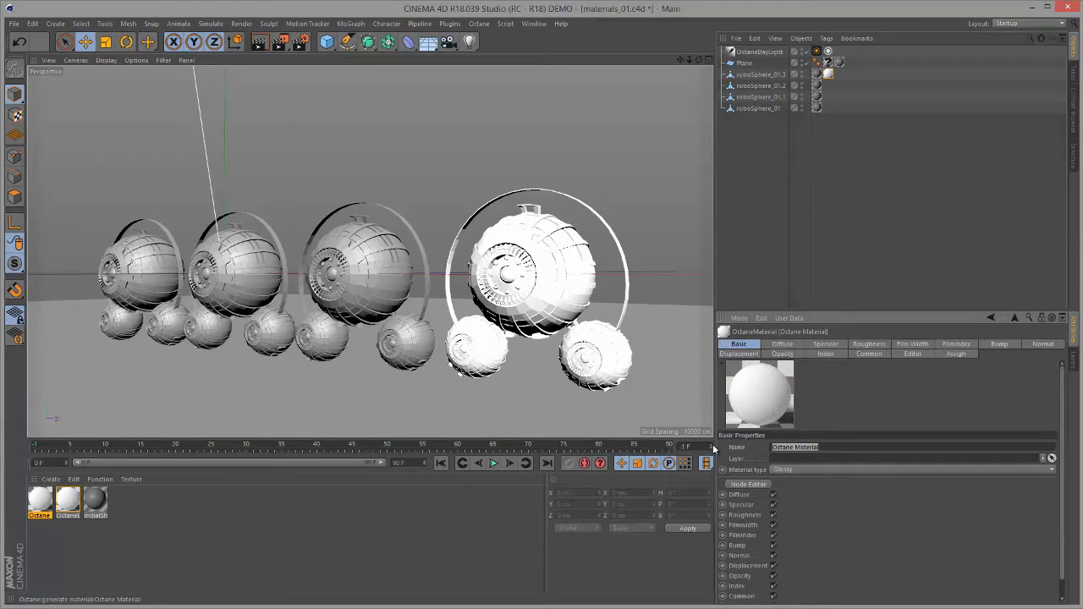
text(OctaneGlossy)
key(Return)
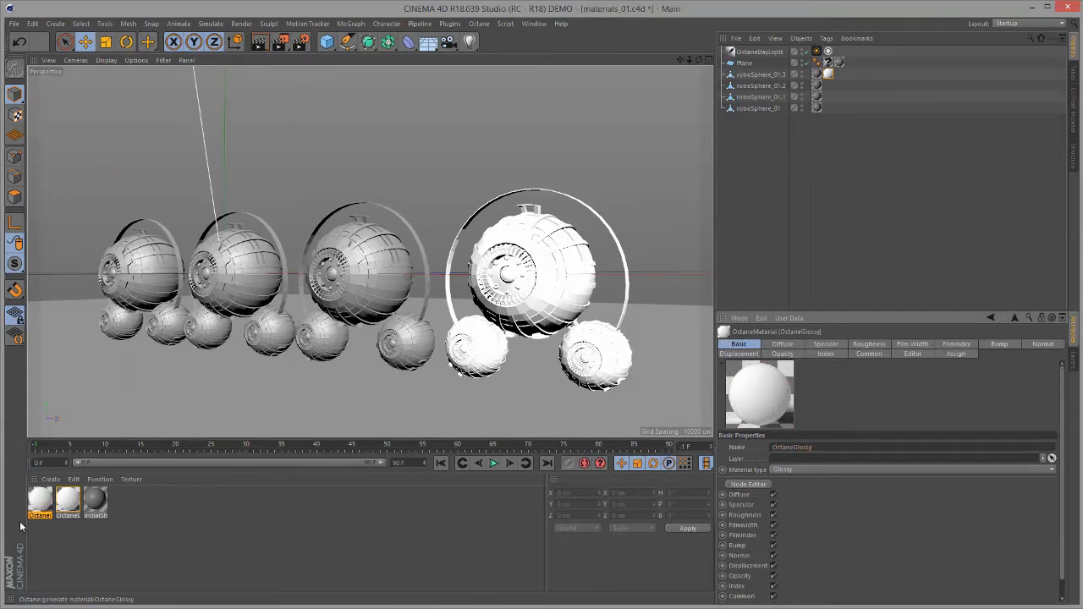
drag(40, 502, 382, 266)
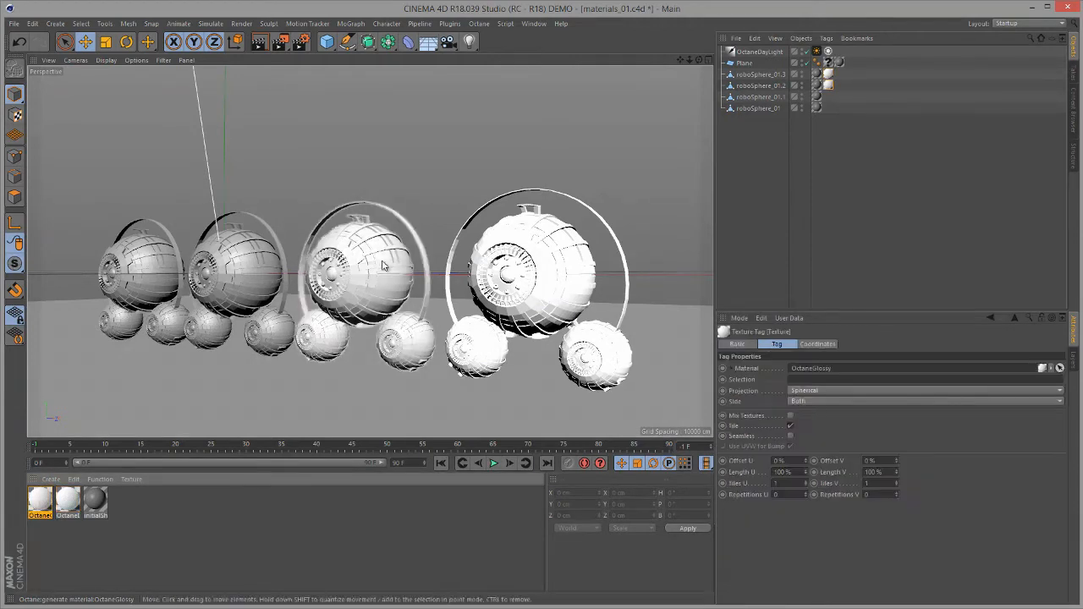
Step: Set the OctaneDiffuse material's diffuse color to red with hue 0°, saturation 80% and value 75%
click(69, 505)
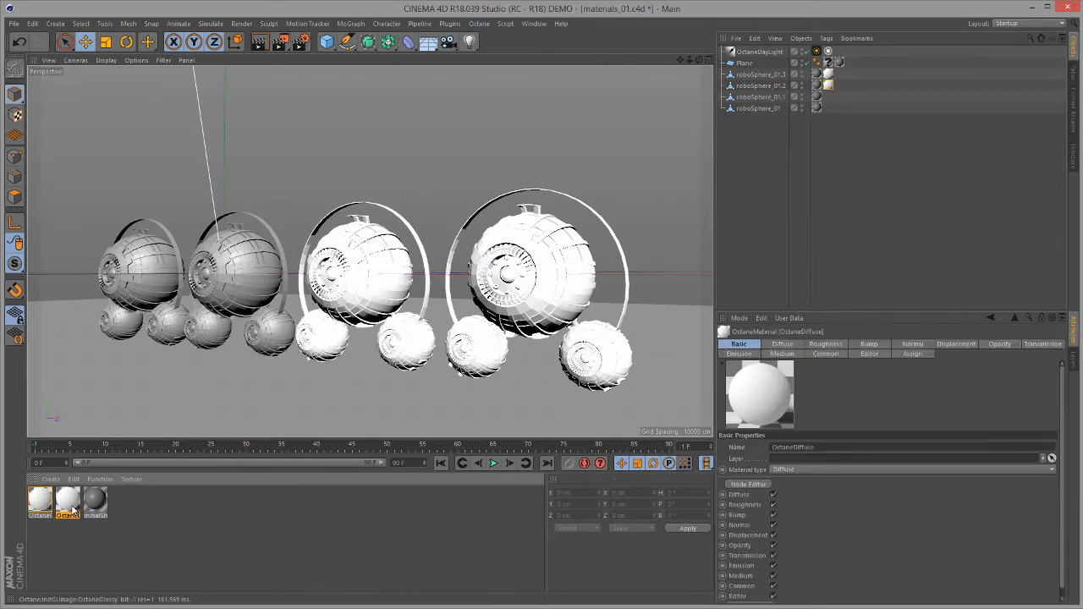
click(781, 346)
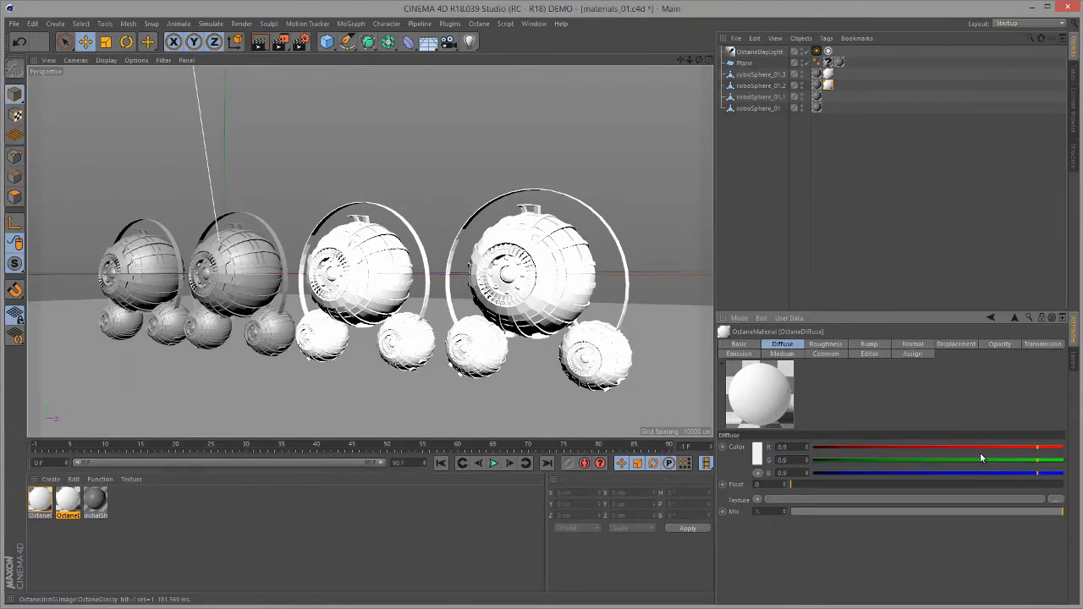
click(757, 449)
drag(801, 464, 816, 464)
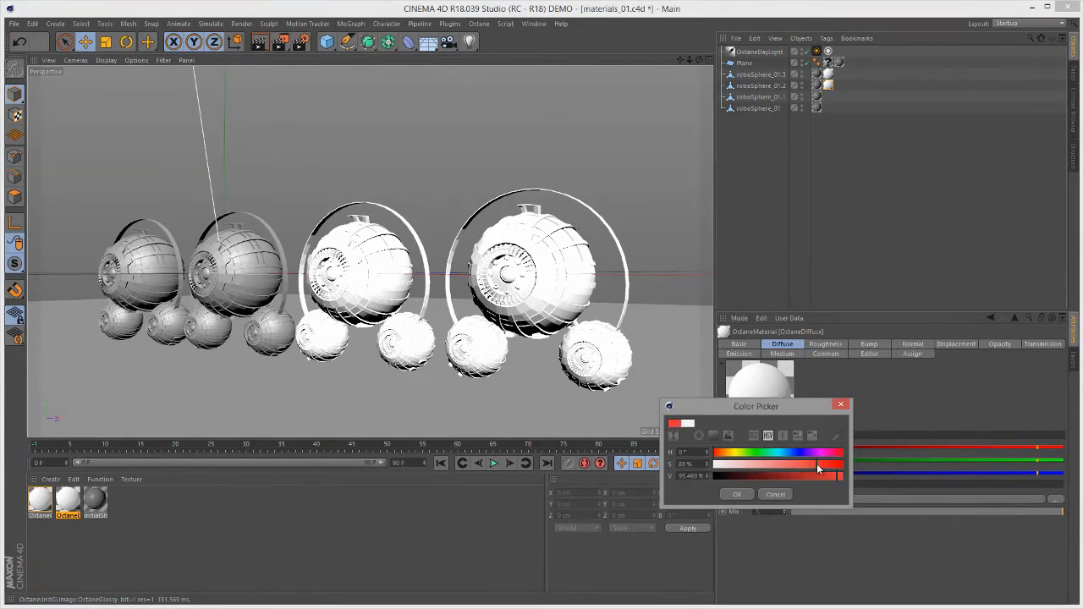
click(816, 475)
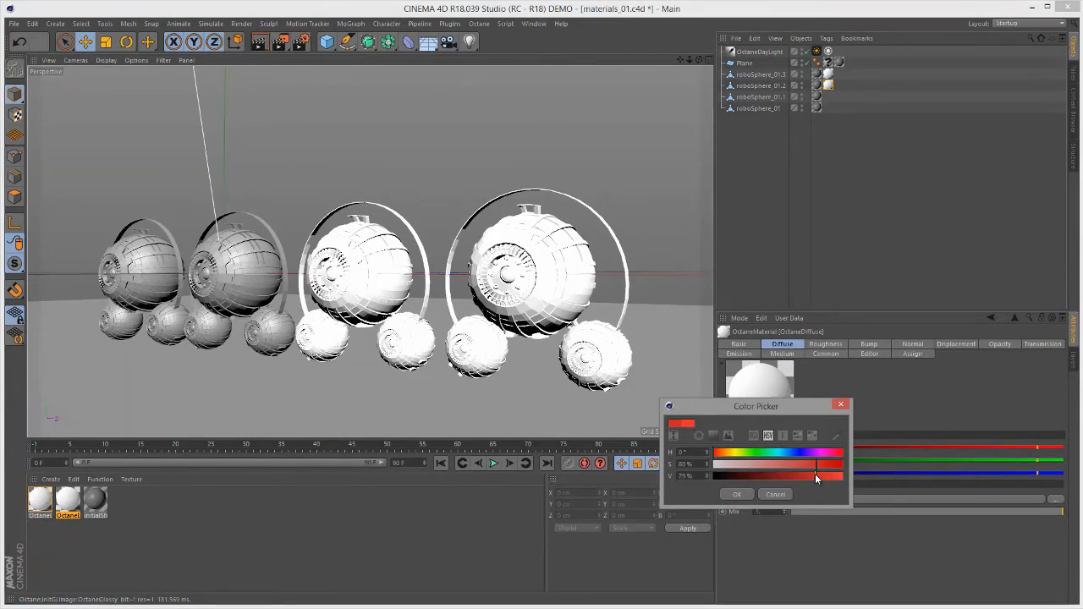
click(744, 497)
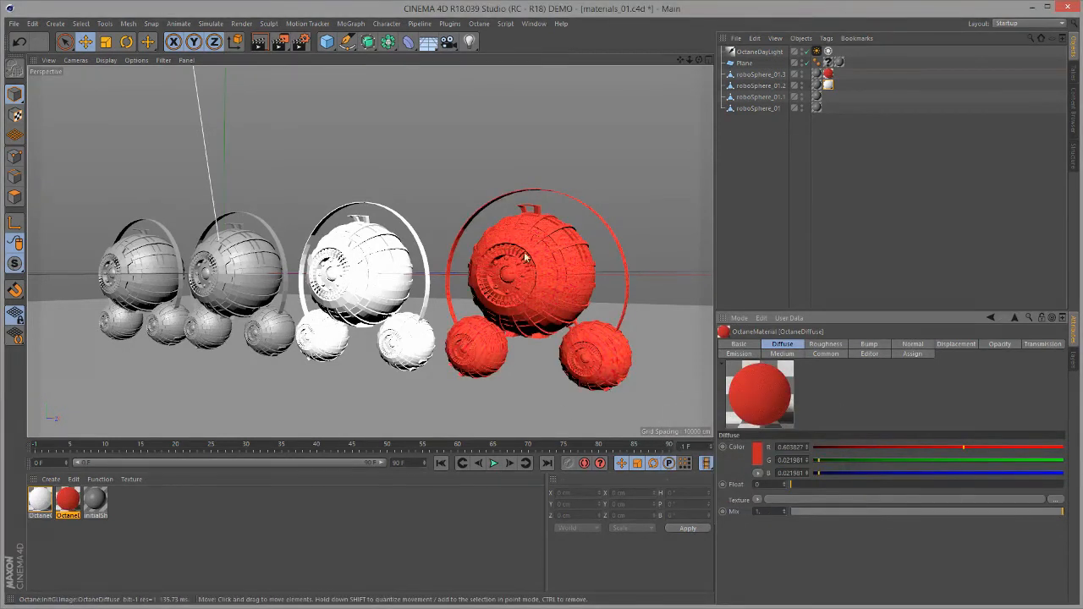
Step: Set the OctaneGlossy material's diffuse color to a strongly saturated green with hue 121°
click(42, 501)
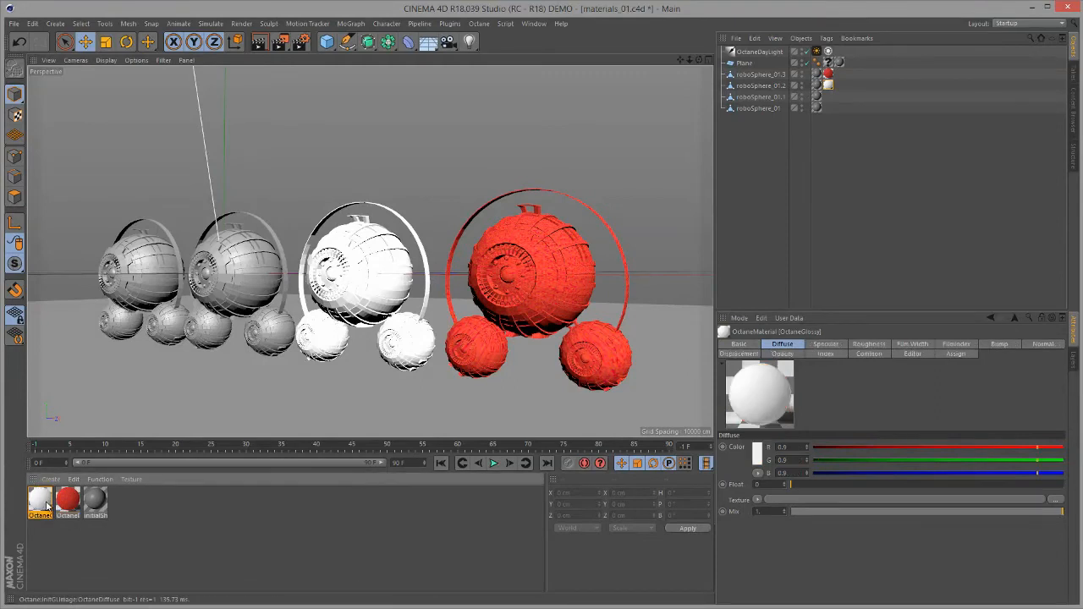
click(759, 457)
click(762, 457)
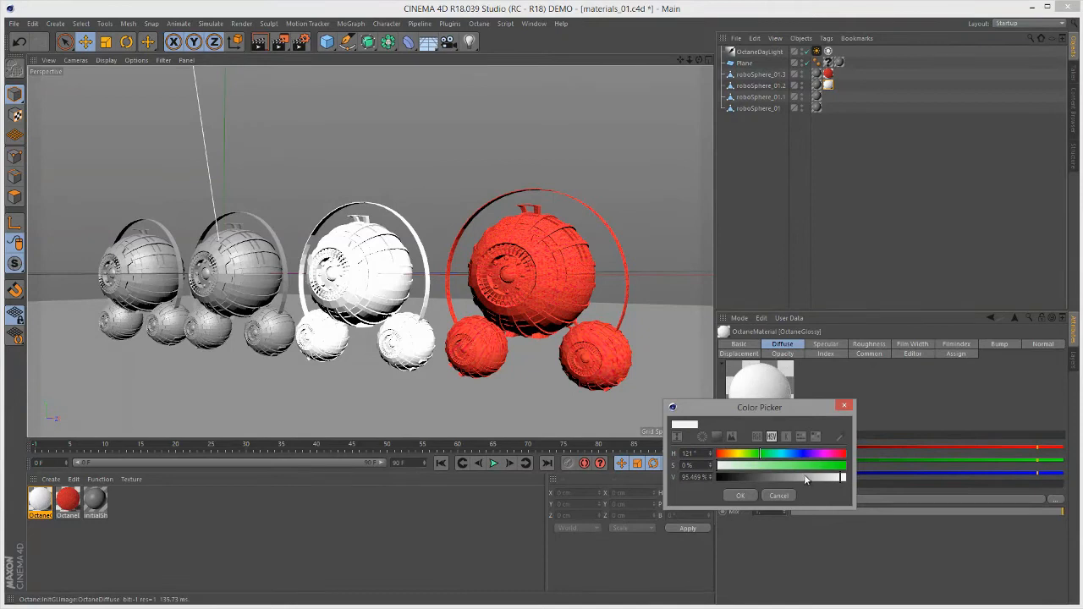
click(826, 466)
click(740, 495)
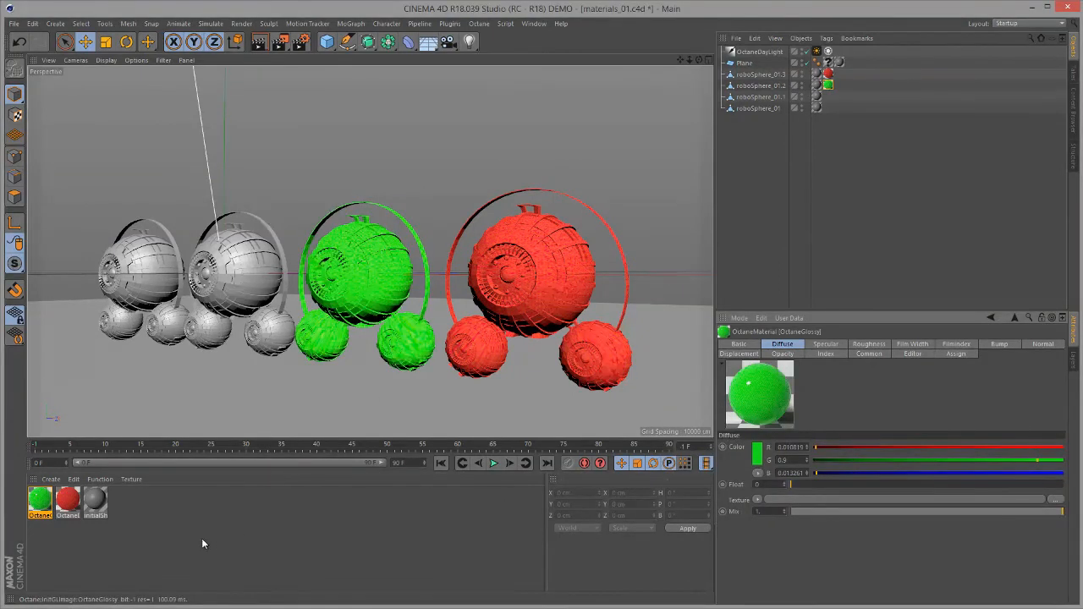
Step: Create a third Octane Material of type Specular and apply it to the roboSphere_01.1 robot
click(51, 479)
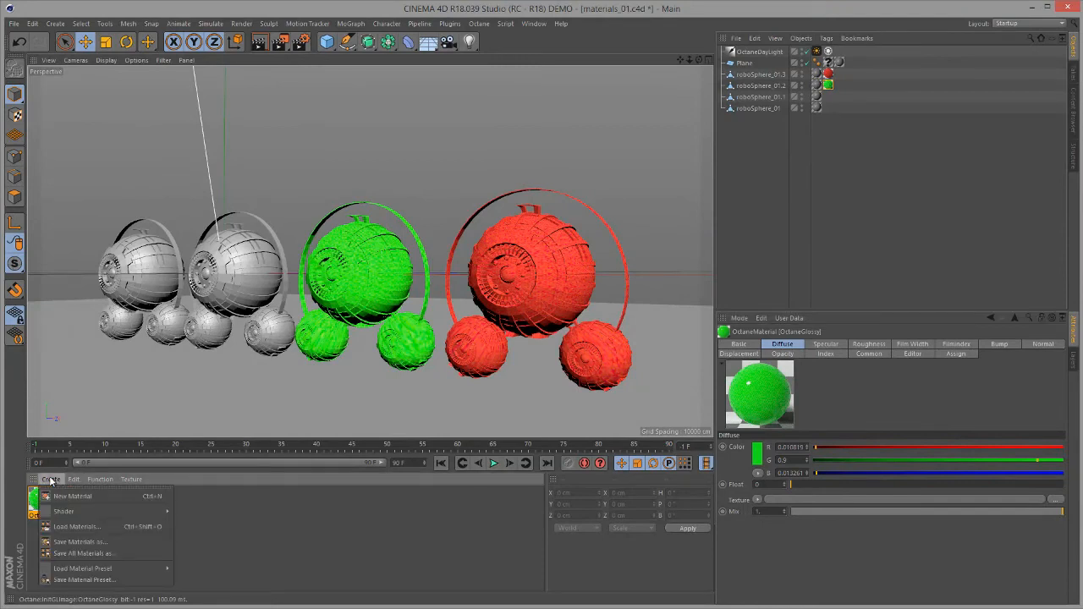
mouse_move(102, 511)
mouse_move(242, 483)
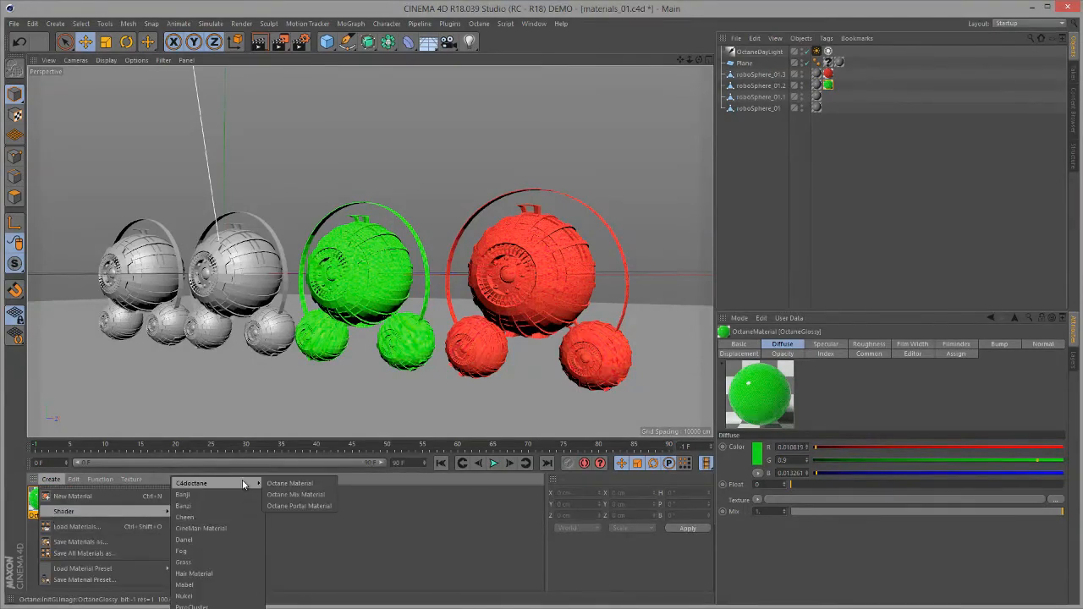
click(309, 484)
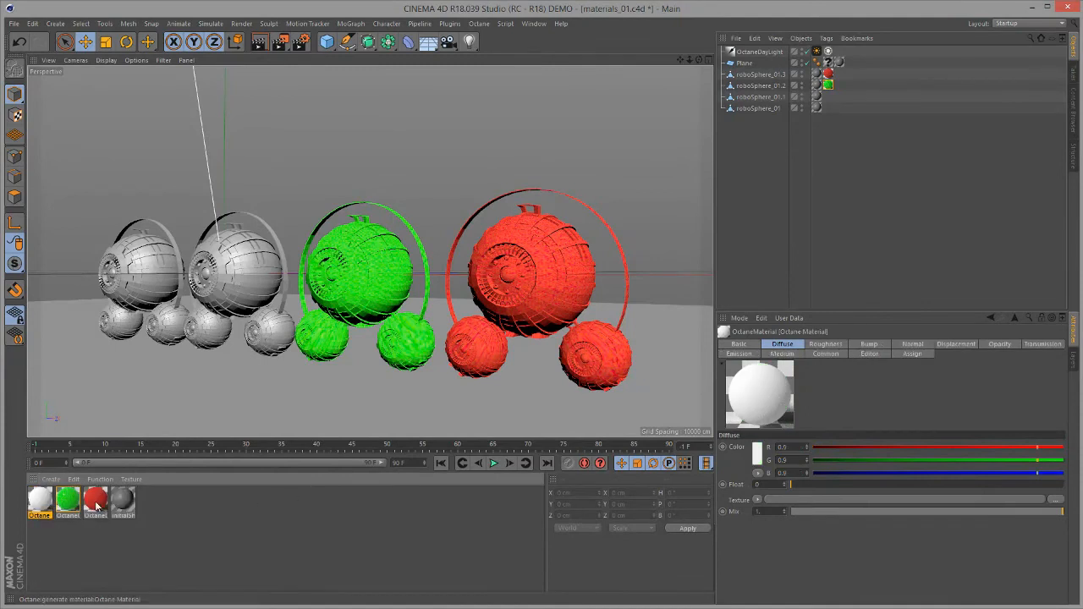
click(739, 344)
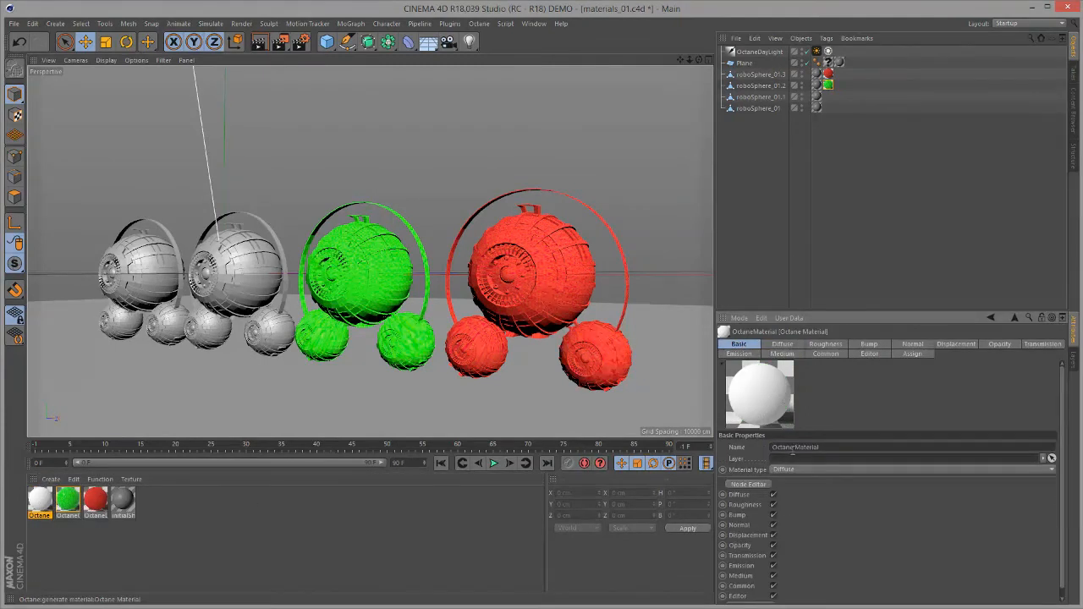
click(792, 470)
click(792, 501)
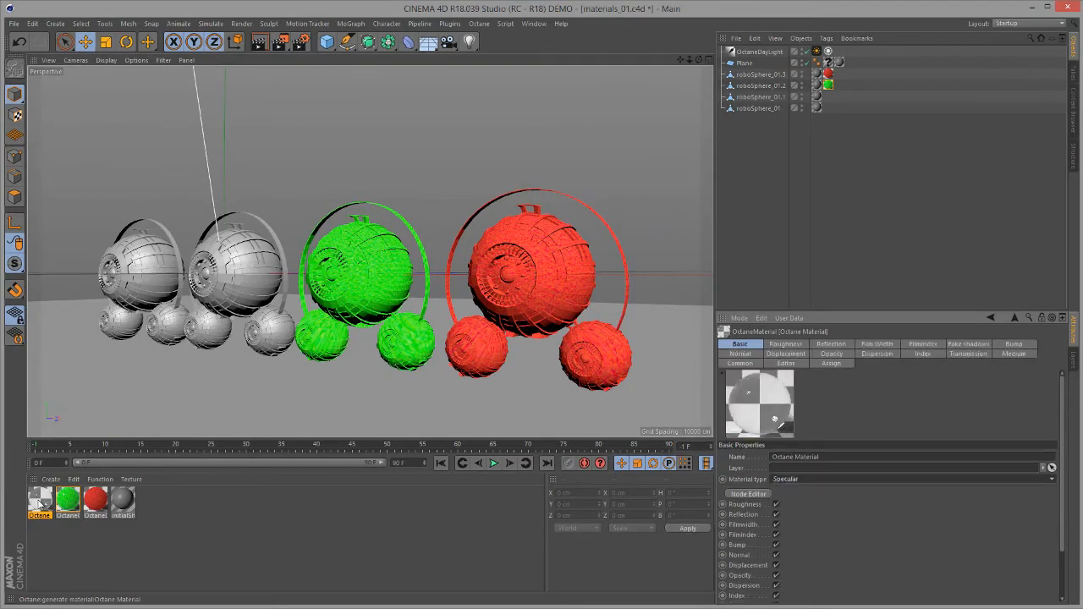
drag(38, 501, 242, 269)
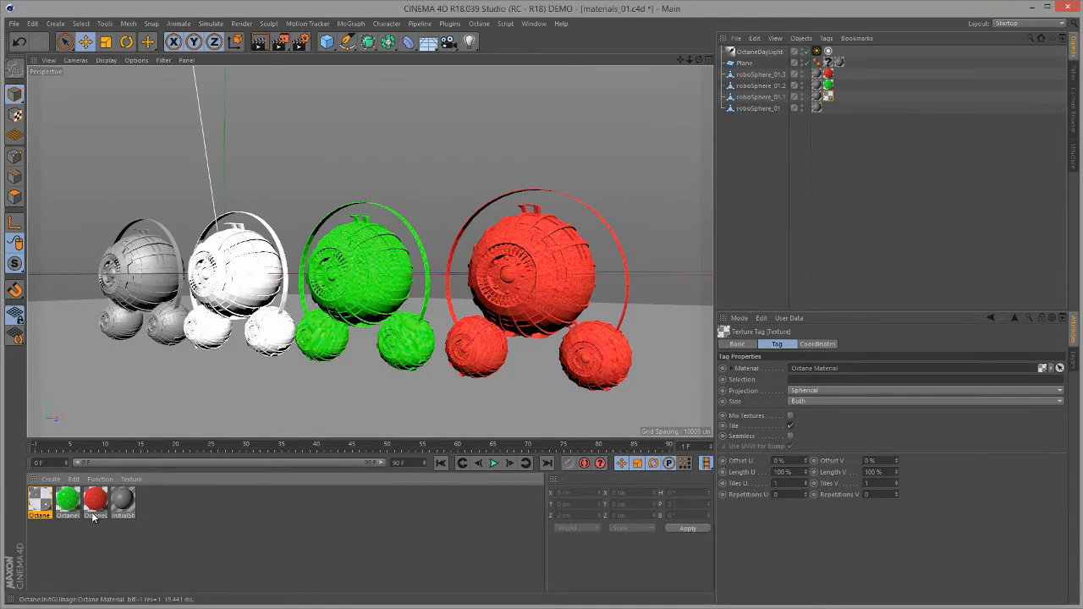
Step: Create an Octane Mix Material and apply it to the roboSphere_01 robot
click(52, 481)
mouse_move(102, 511)
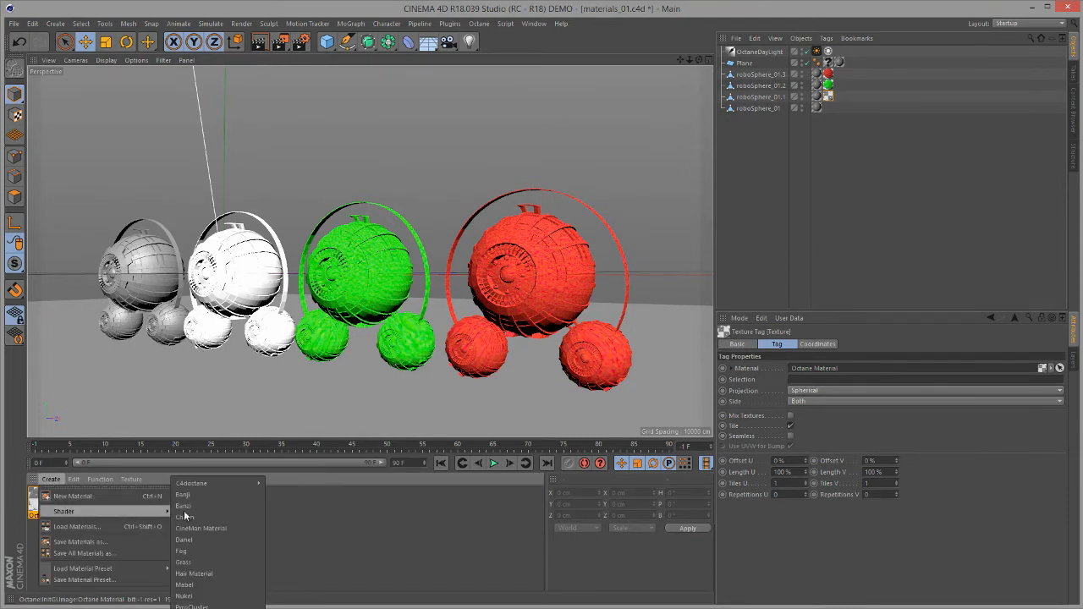
mouse_move(211, 483)
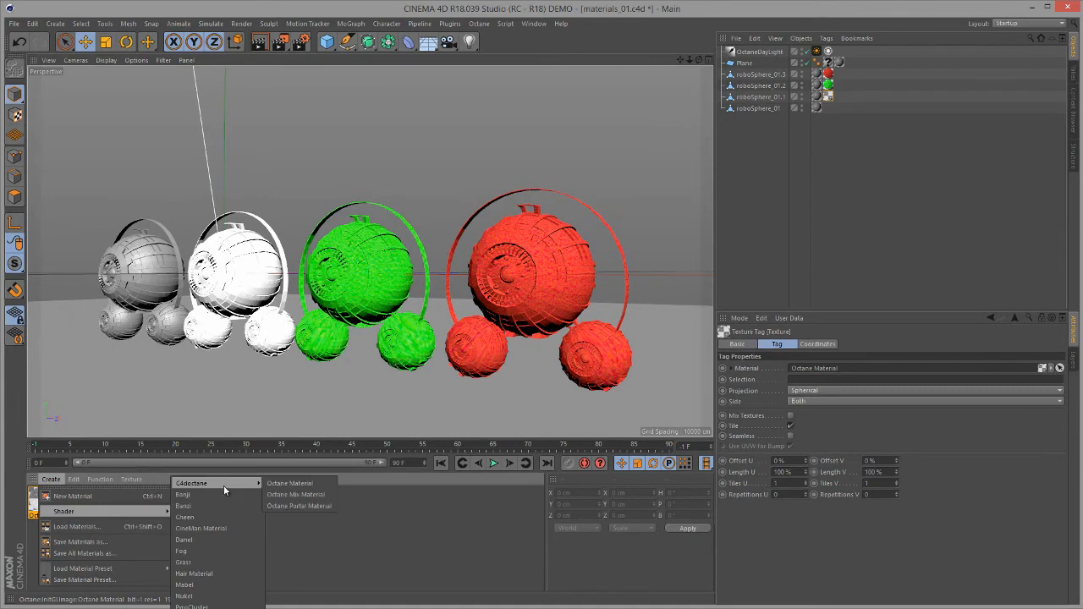
click(282, 495)
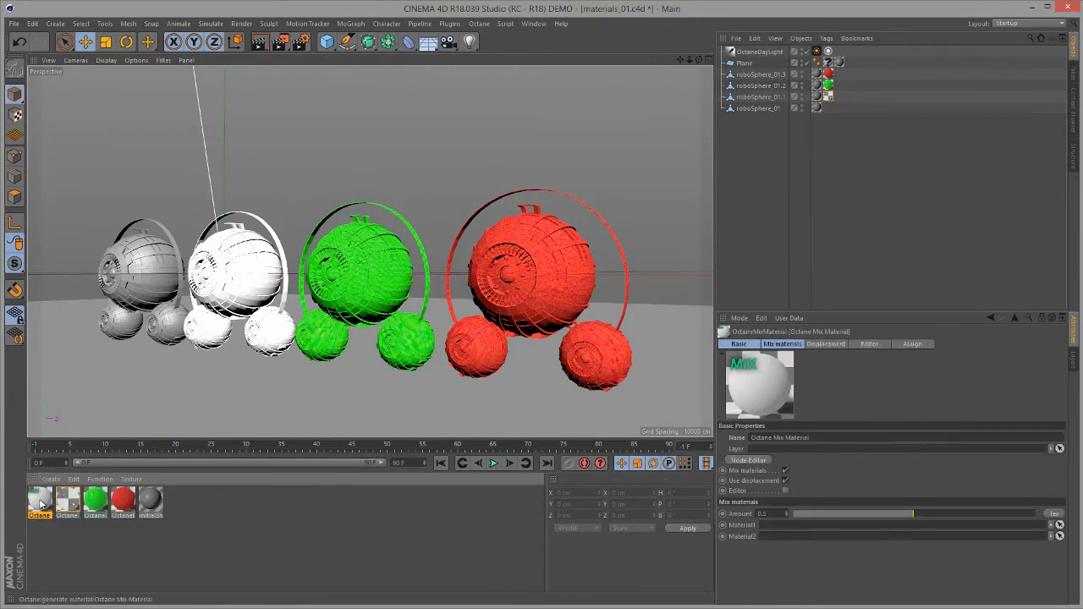
drag(39, 499, 144, 290)
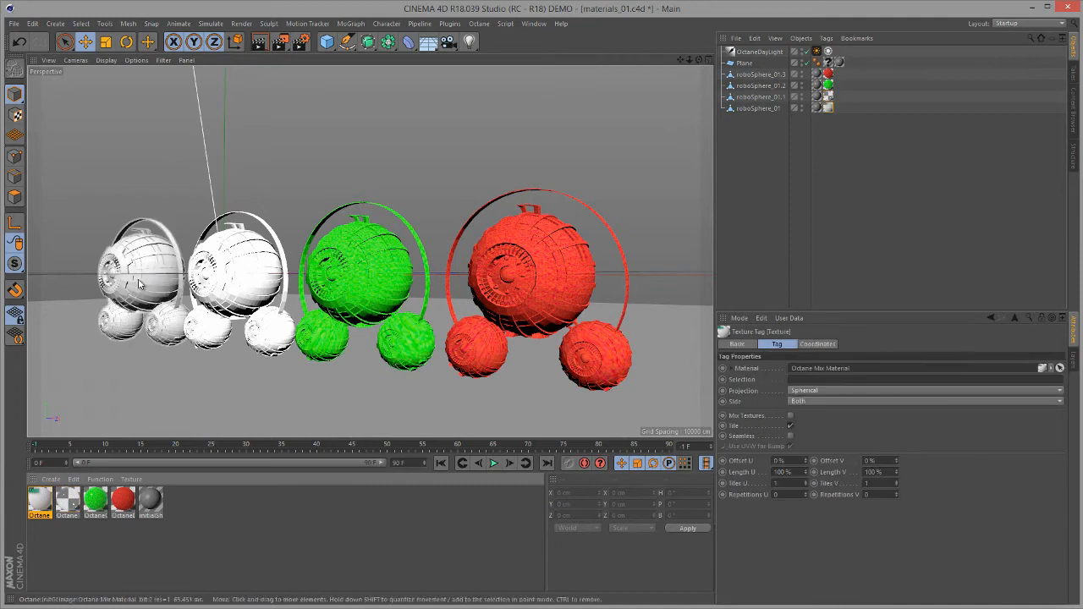
Step: Blend OctaneDiffuse as Material1 and OctaneGlossy as Material2 in the Octane Mix Material, with the mix amount set to about 0.55
click(37, 506)
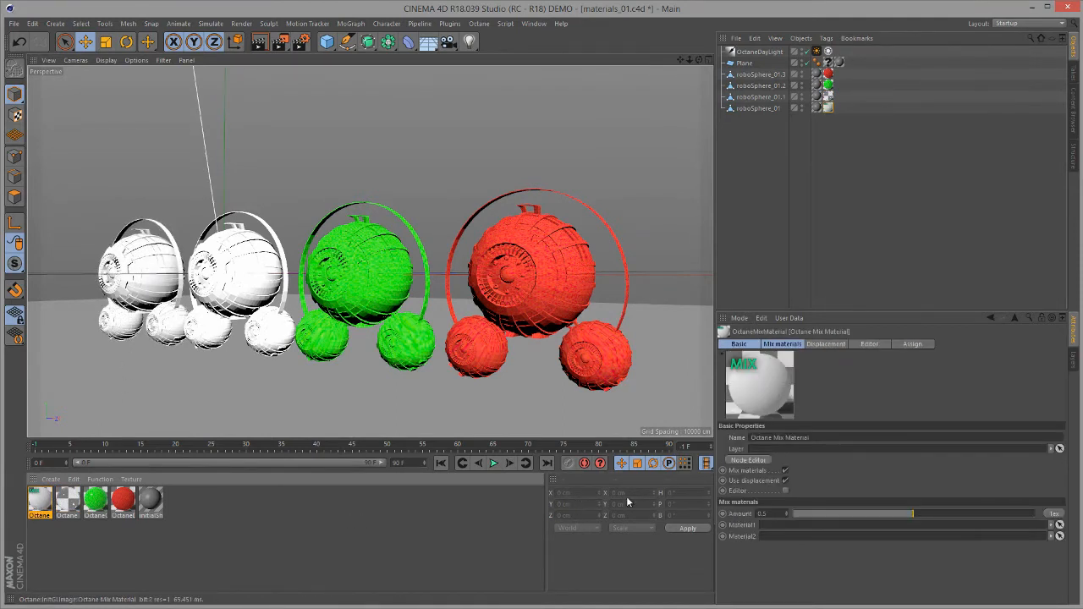
click(782, 344)
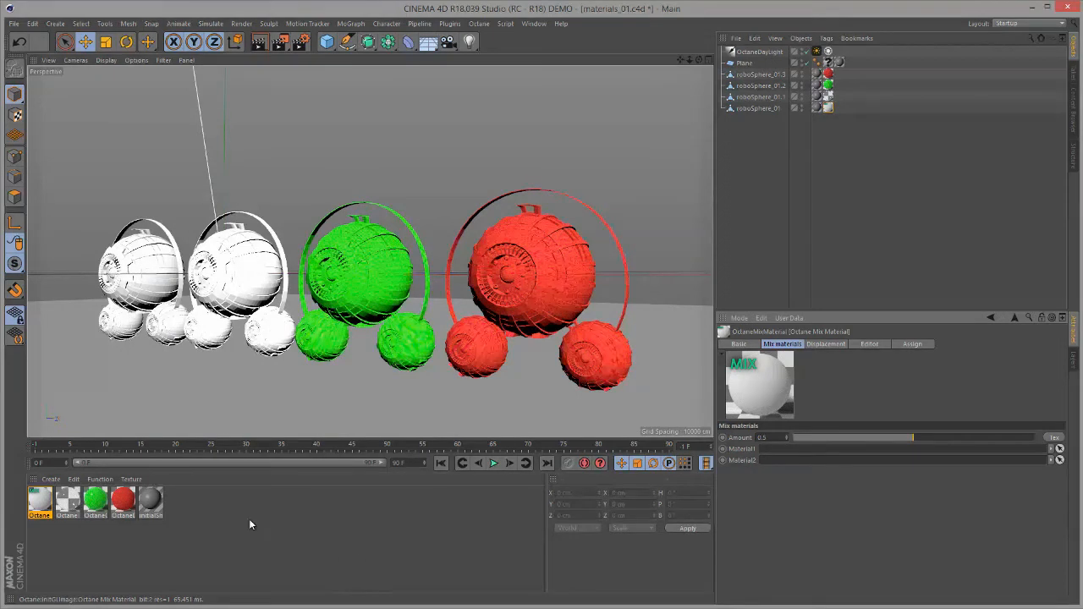
drag(126, 505, 782, 456)
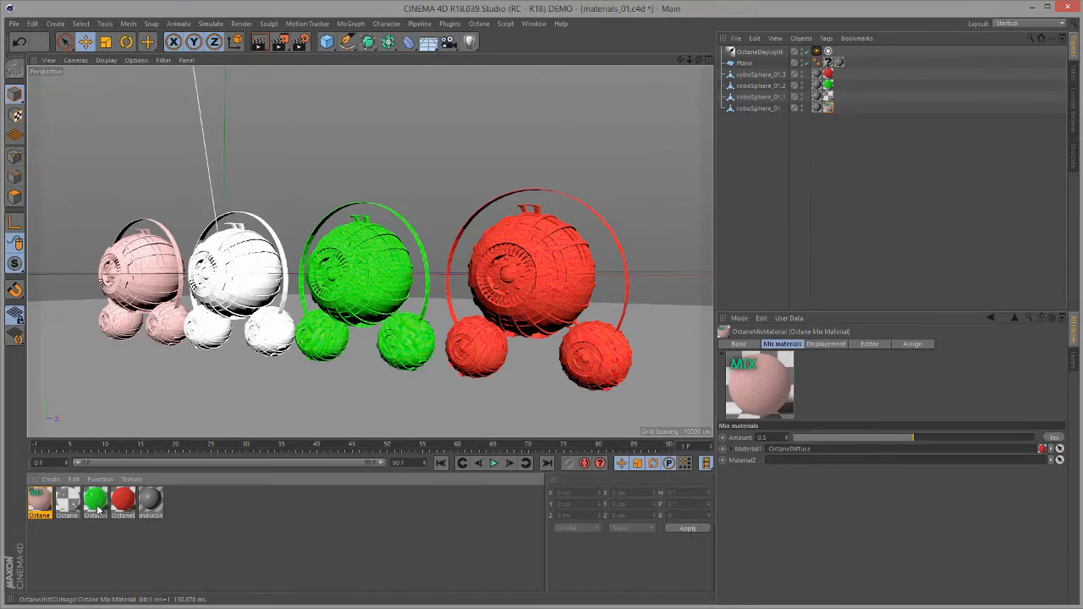
drag(101, 508, 804, 462)
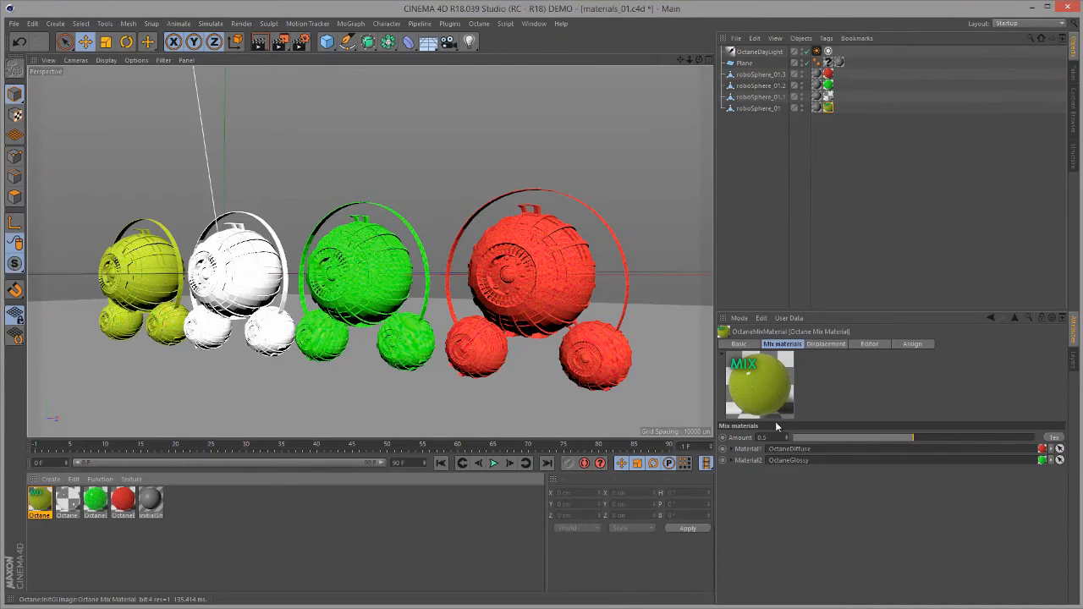
drag(888, 436, 1016, 436)
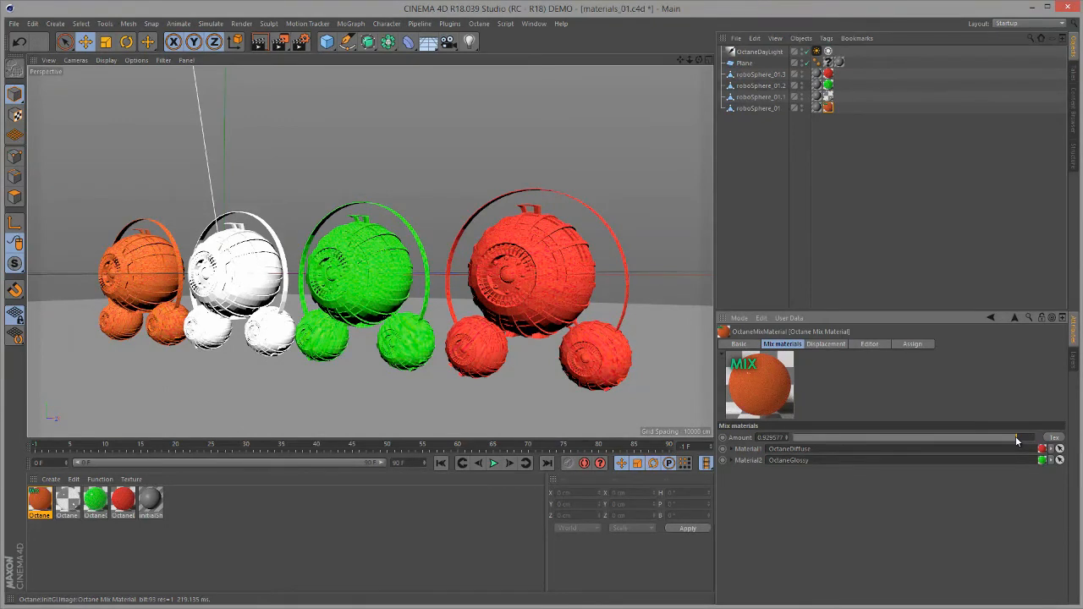
drag(1016, 437, 924, 437)
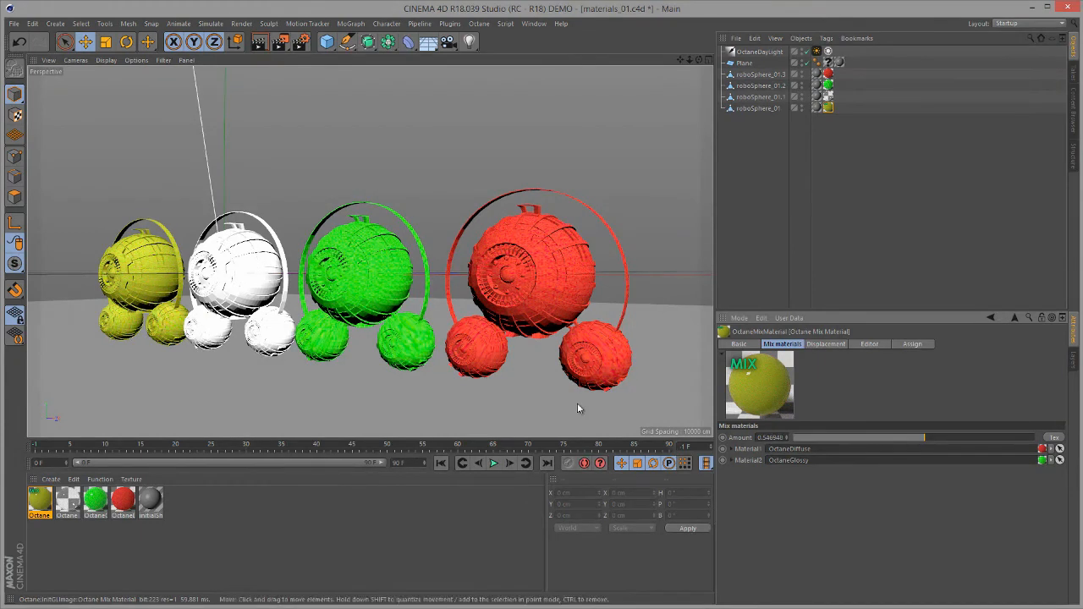
Step: Render the four robots in the Octane Live Viewer, place its window over the viewport and orbit the rendered view slightly
click(480, 24)
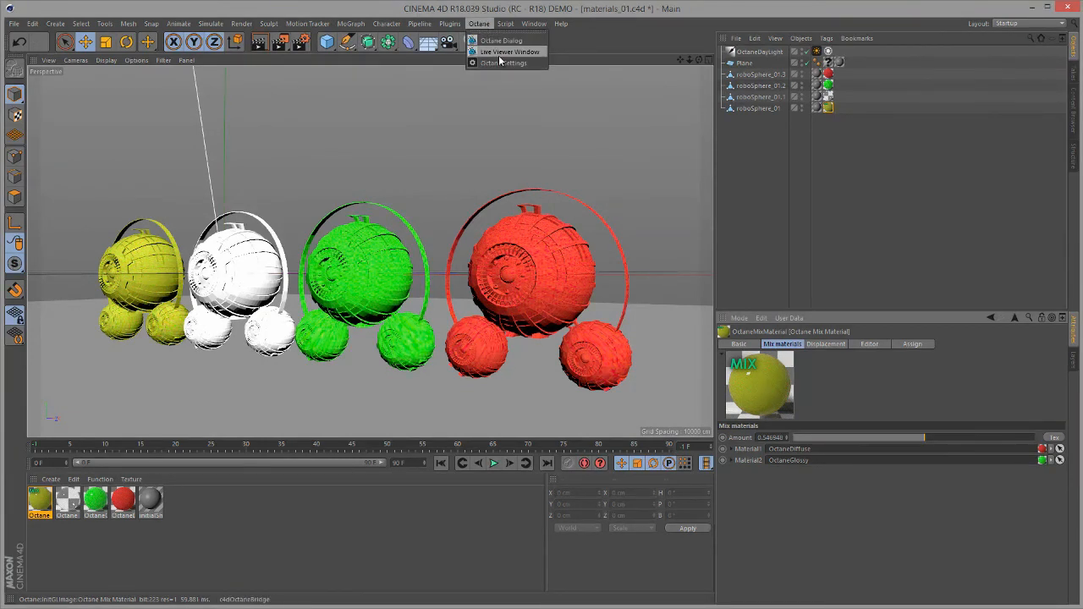
click(509, 52)
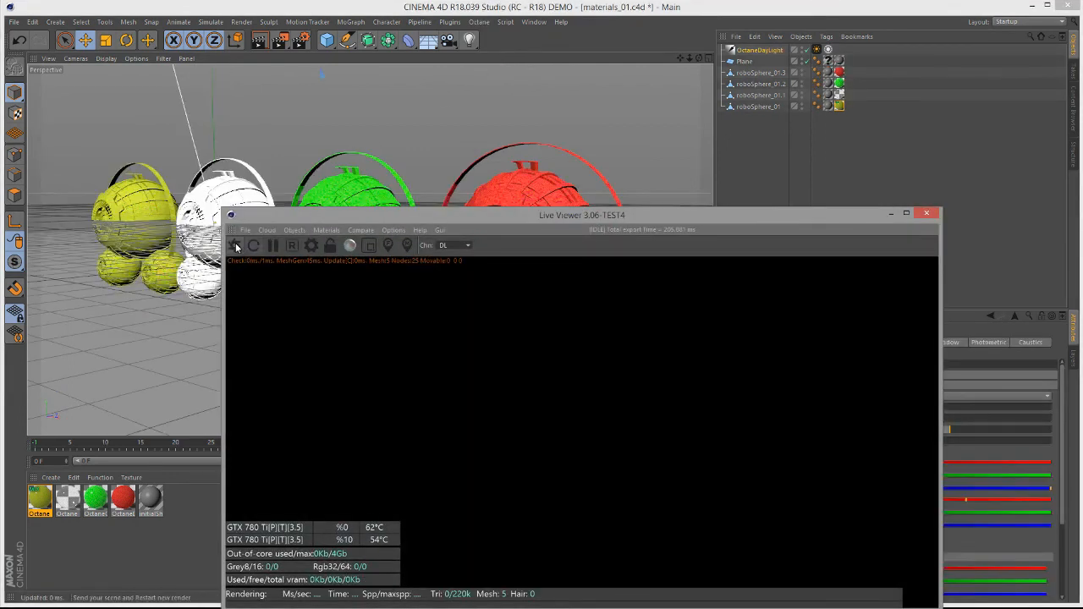
click(237, 247)
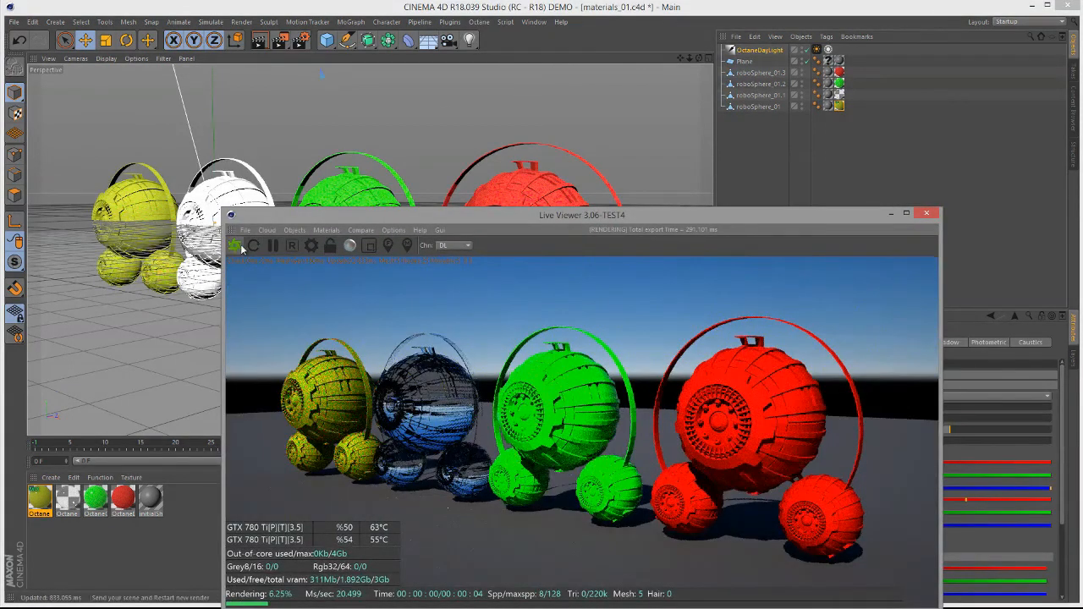
drag(379, 220, 222, 41)
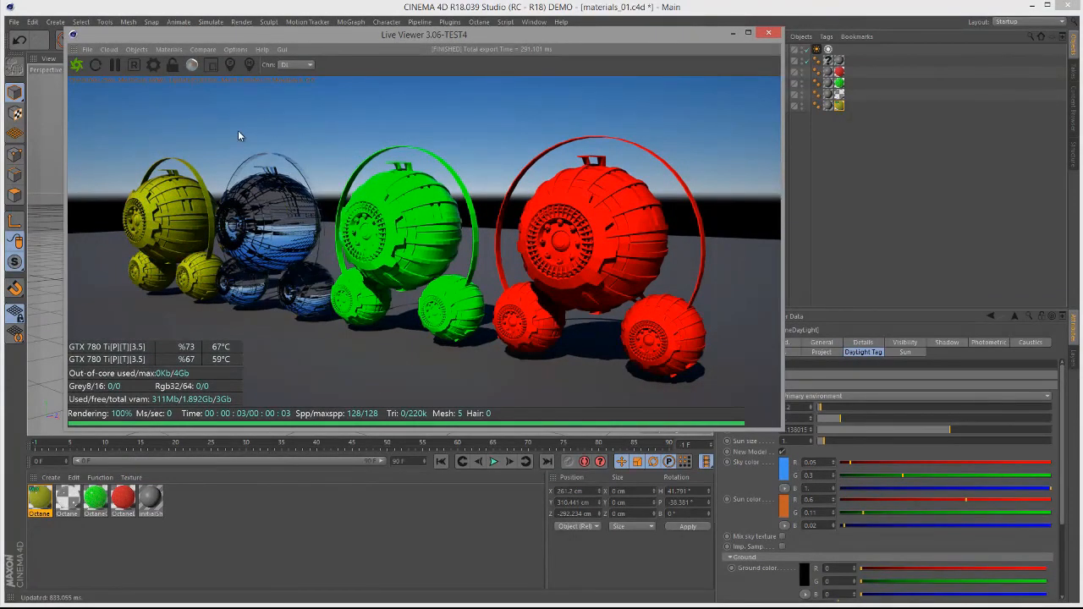
drag(313, 171, 393, 220)
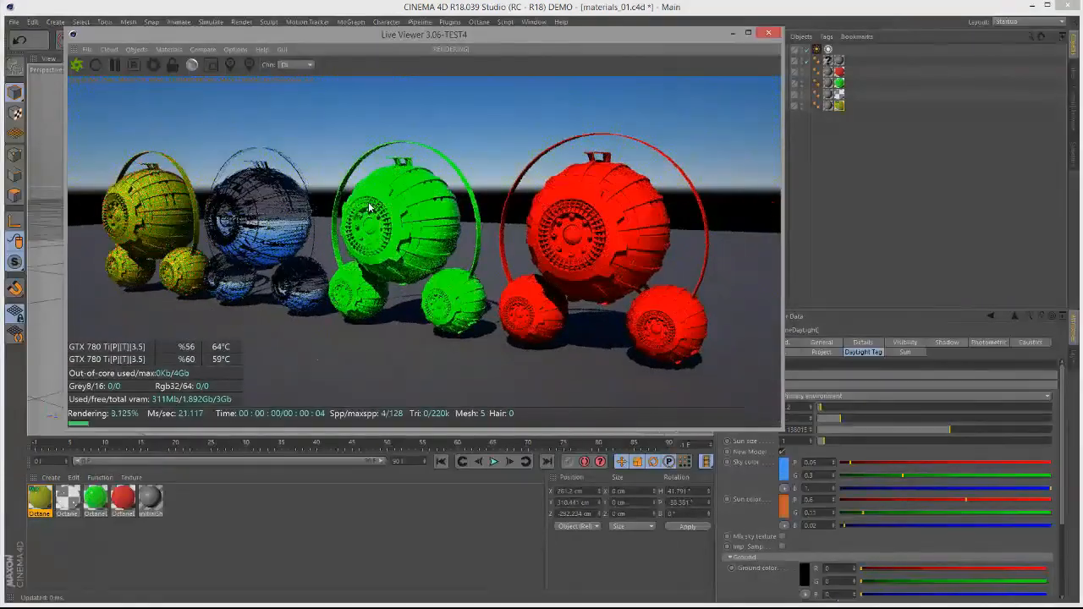